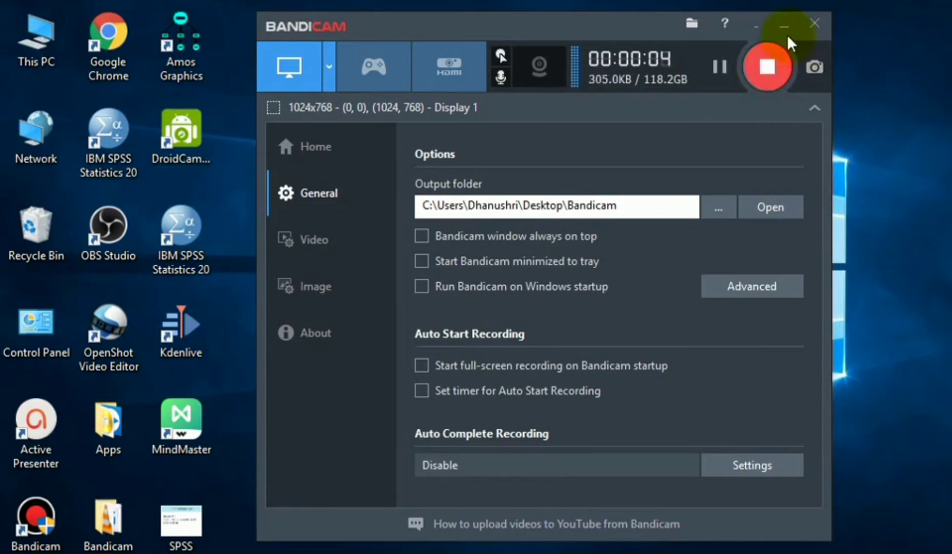
Minimize the Bandicam window and open the Google home page in Chrome.
click(784, 23)
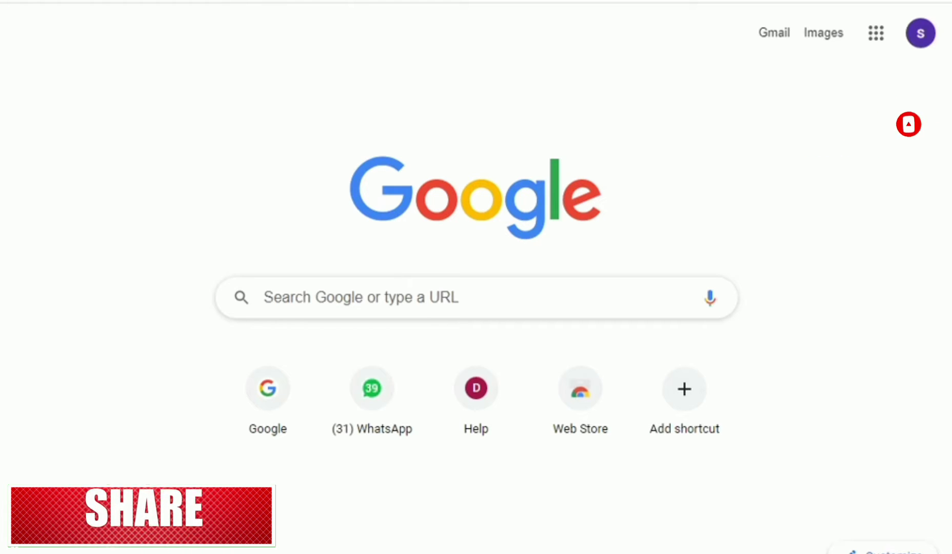
text(goo)
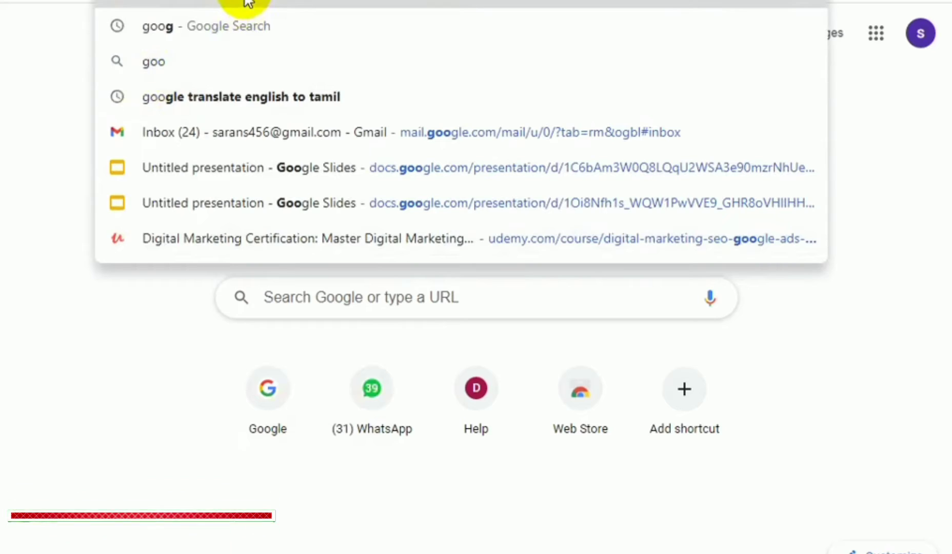
click(245, 5)
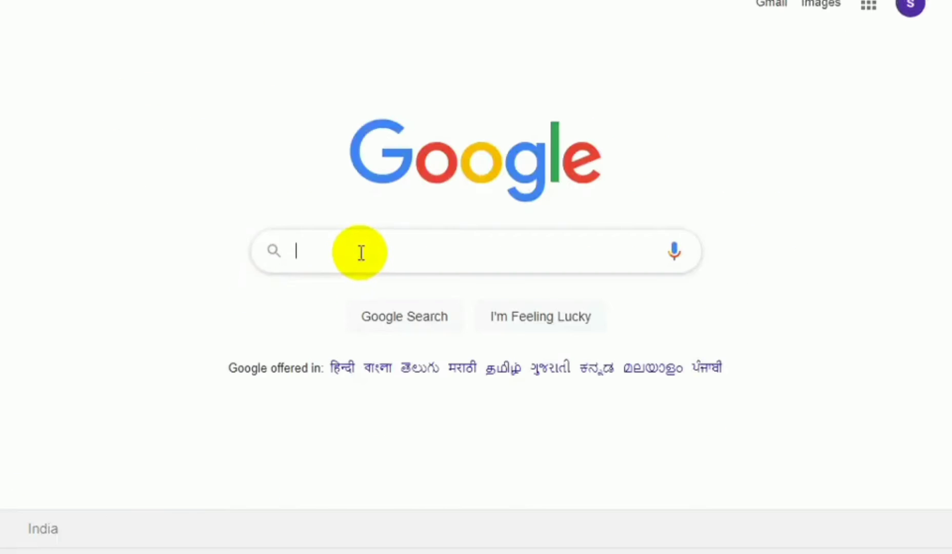
Search Google for bandicam and open the official Bandicam website at its free download offer.
text(ba)
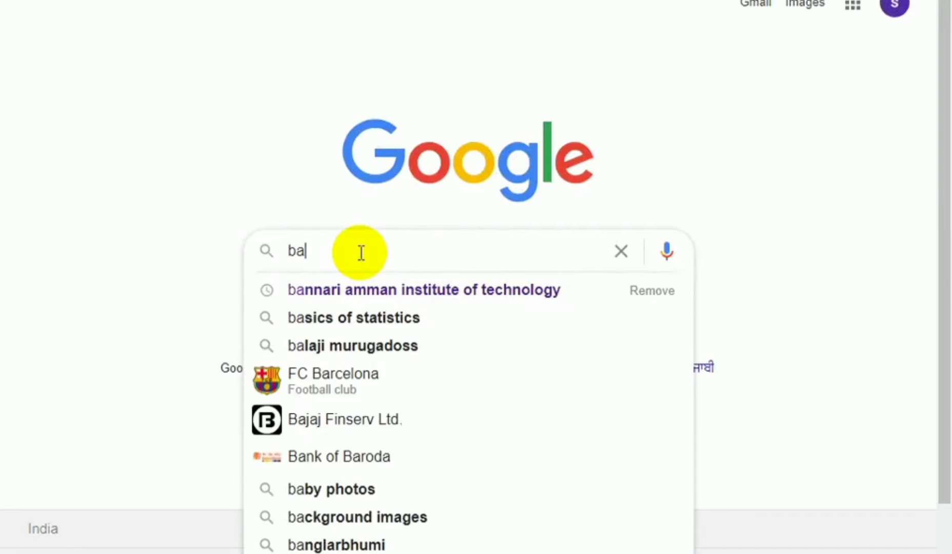
text(ndi)
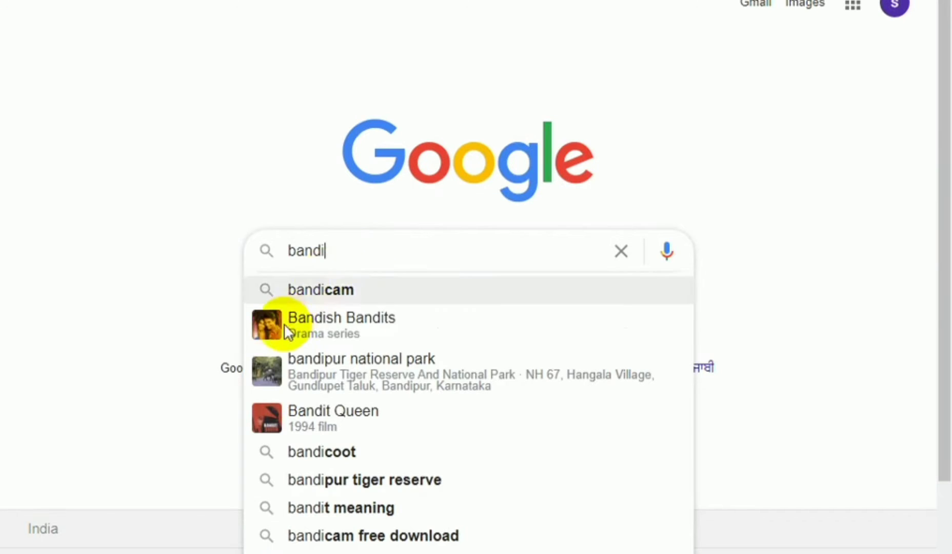
click(323, 292)
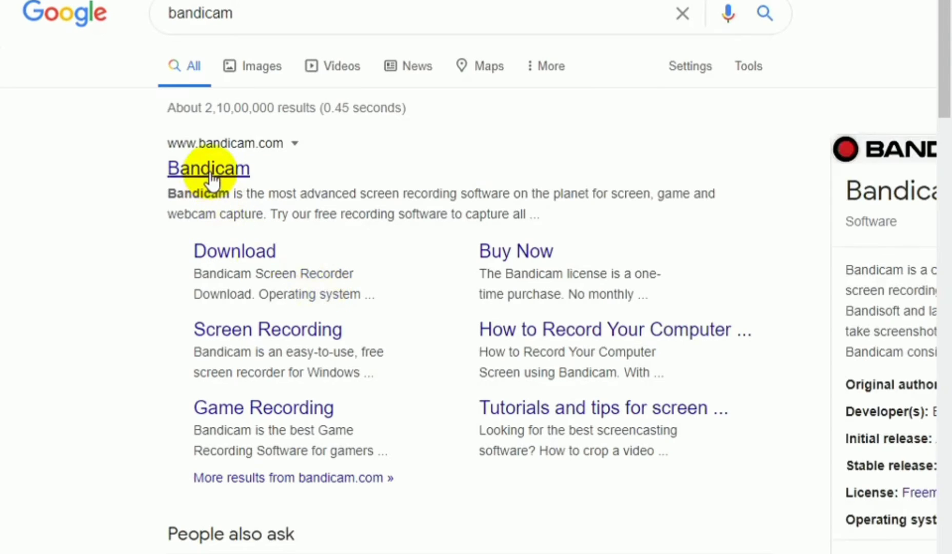
click(210, 170)
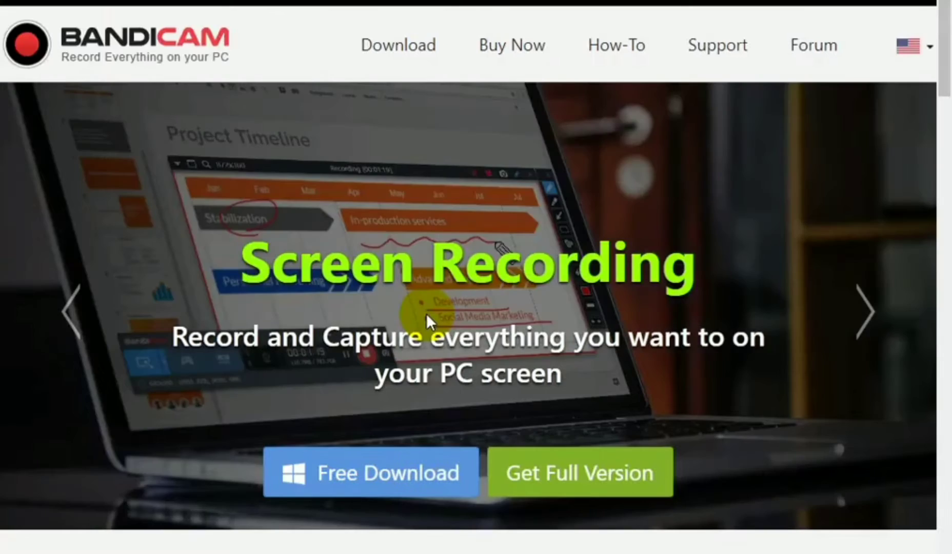
click(389, 497)
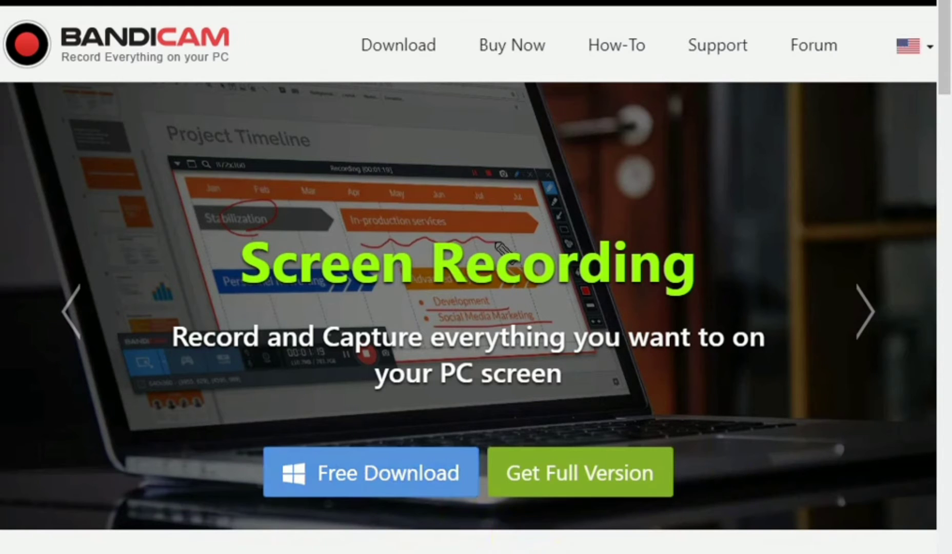
Switch to Bandicam with the browser minimized and choose the screen recording mode.
click(533, 553)
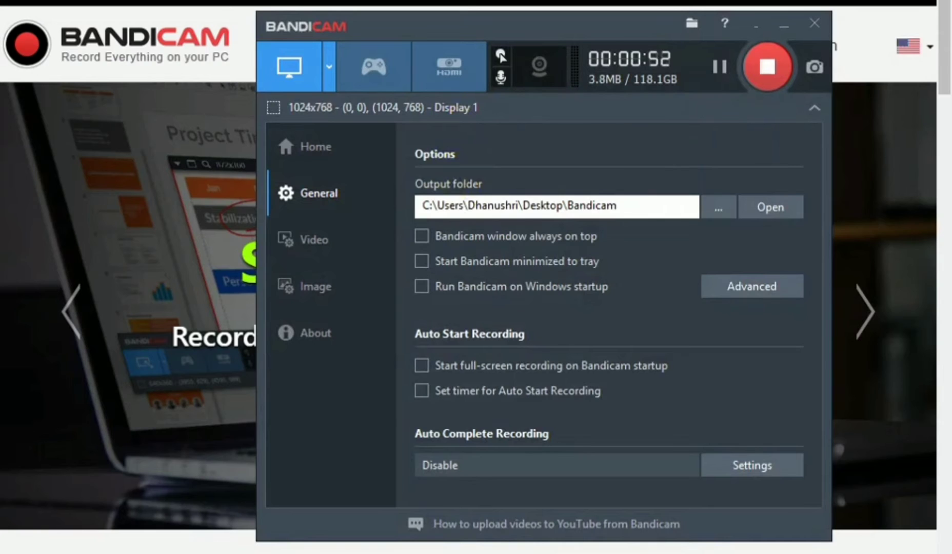
click(847, 1)
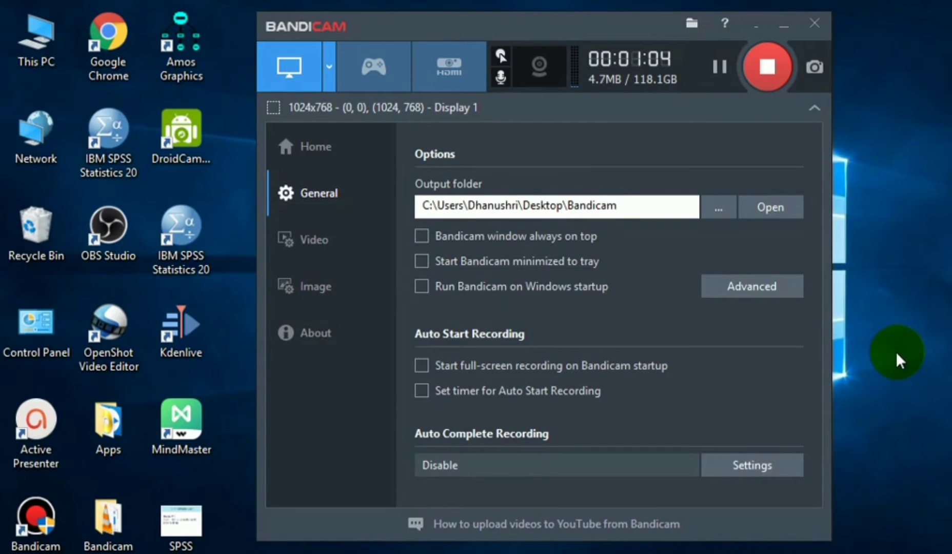
click(293, 66)
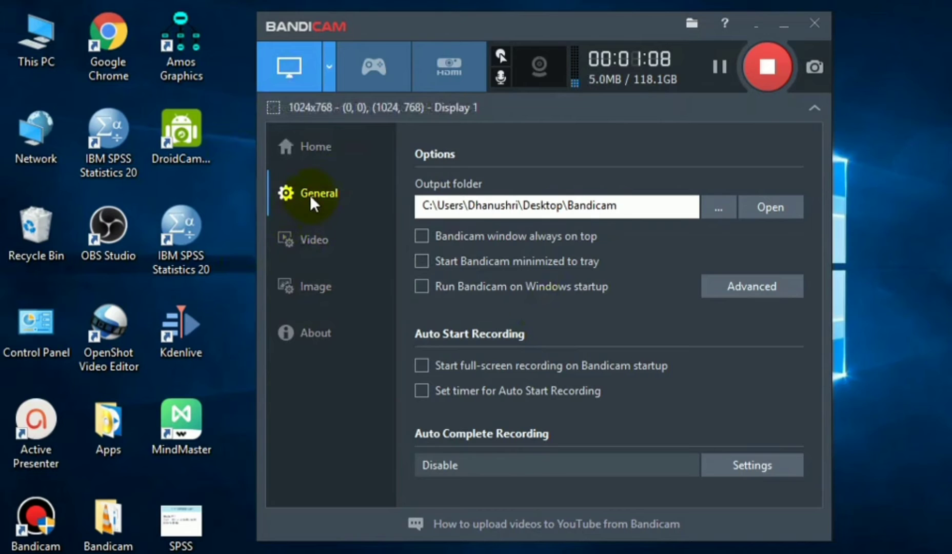
Try the "Bandicam window always on top" option in the advanced general options, leaving it off, and confirm the dialog.
click(740, 286)
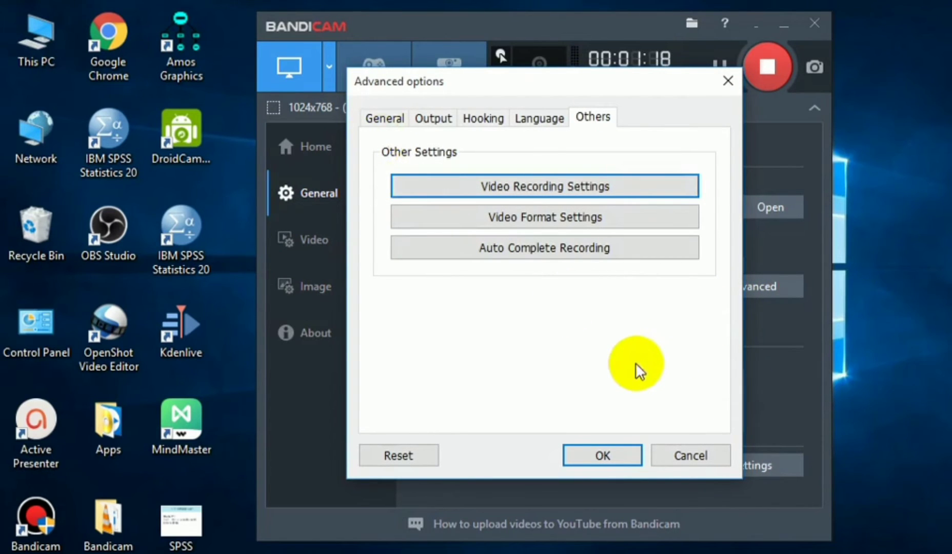
click(391, 117)
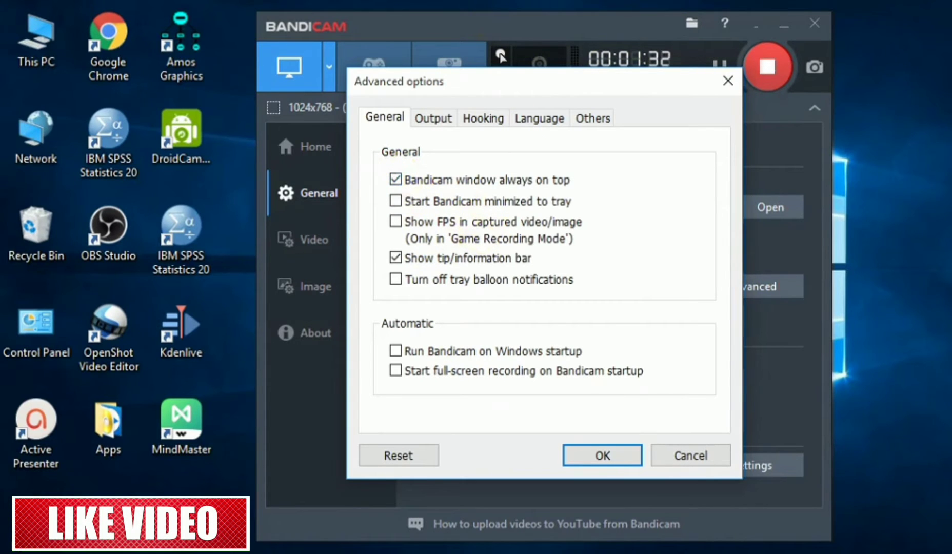
click(395, 179)
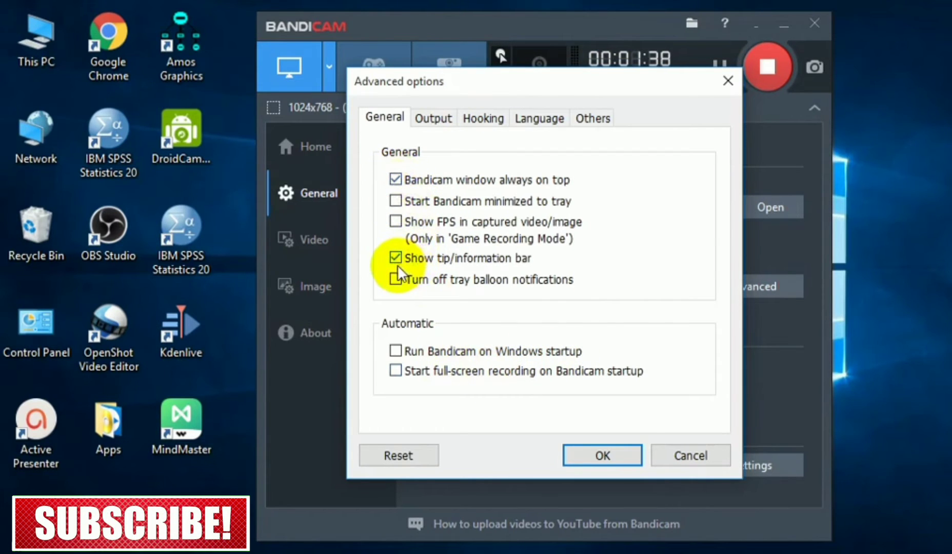
click(395, 179)
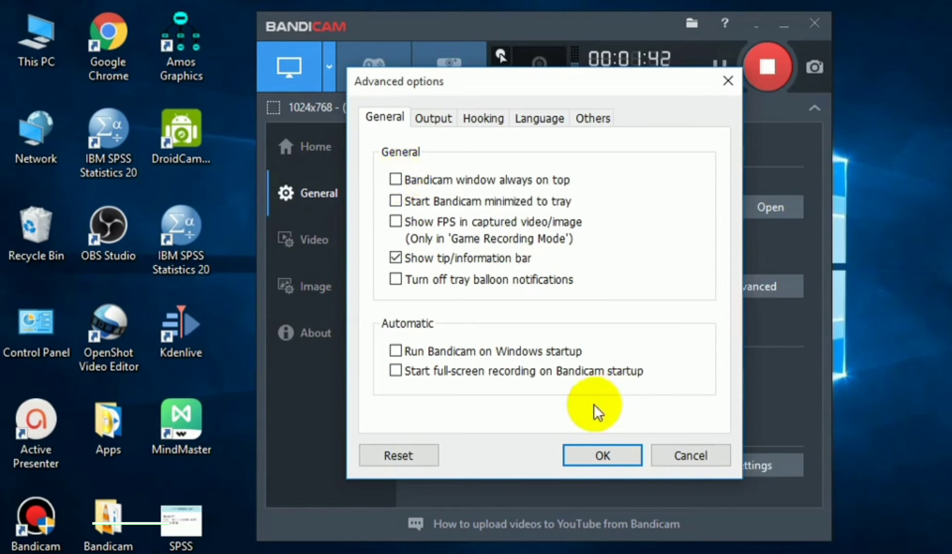
click(605, 451)
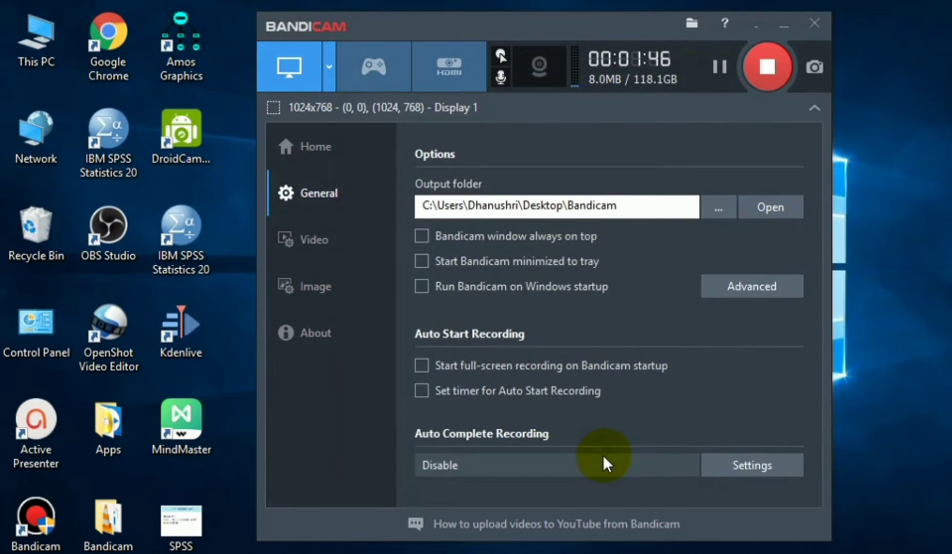
Set the primary sound device to Microphone (USB PnP Sound Device) in the recording settings and check the secondary device choices.
click(542, 64)
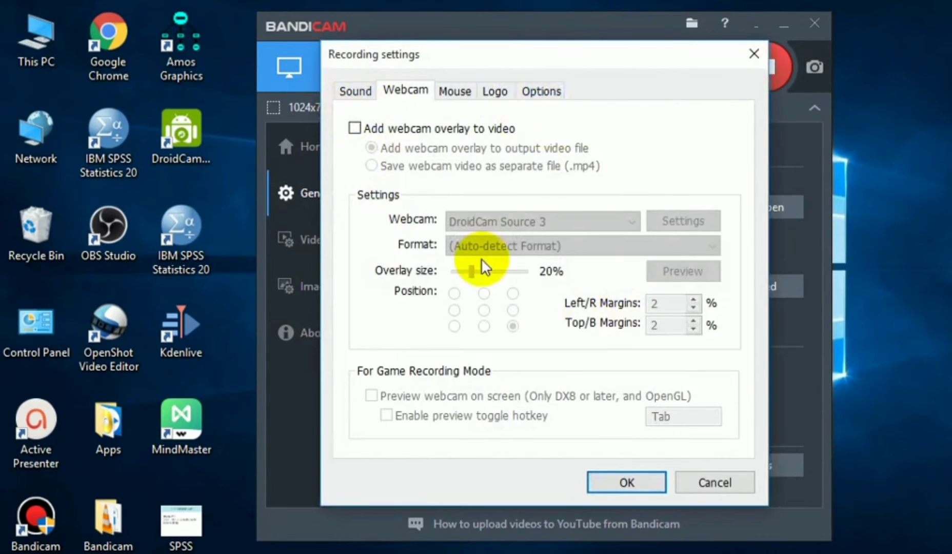
click(354, 92)
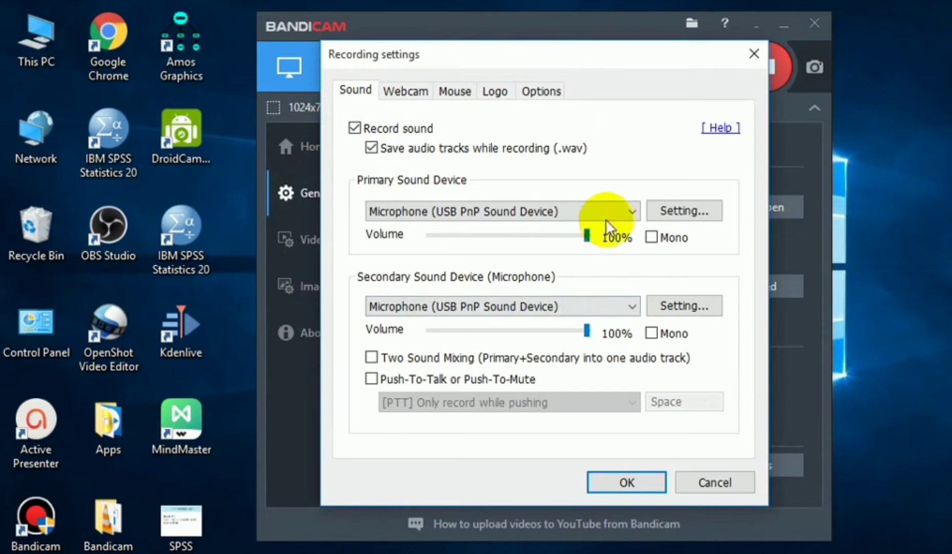
click(634, 210)
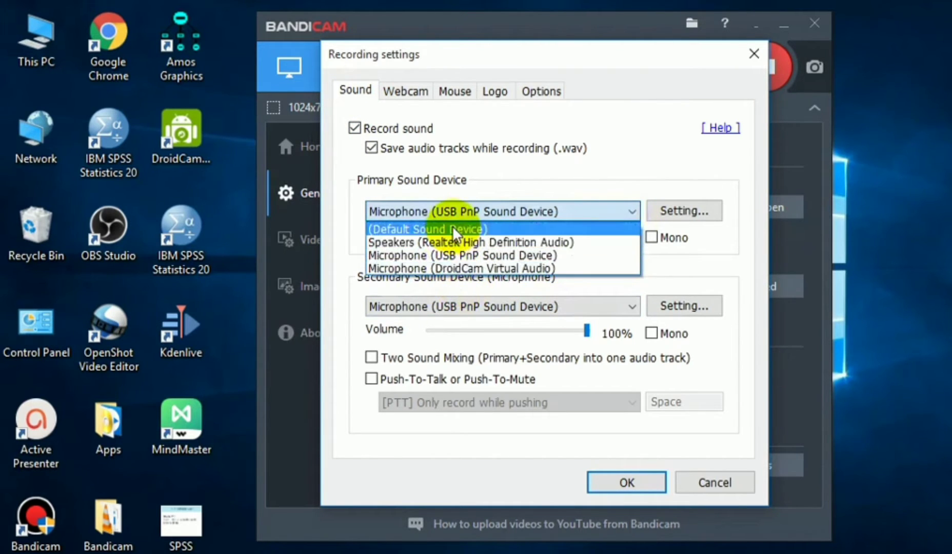
click(446, 255)
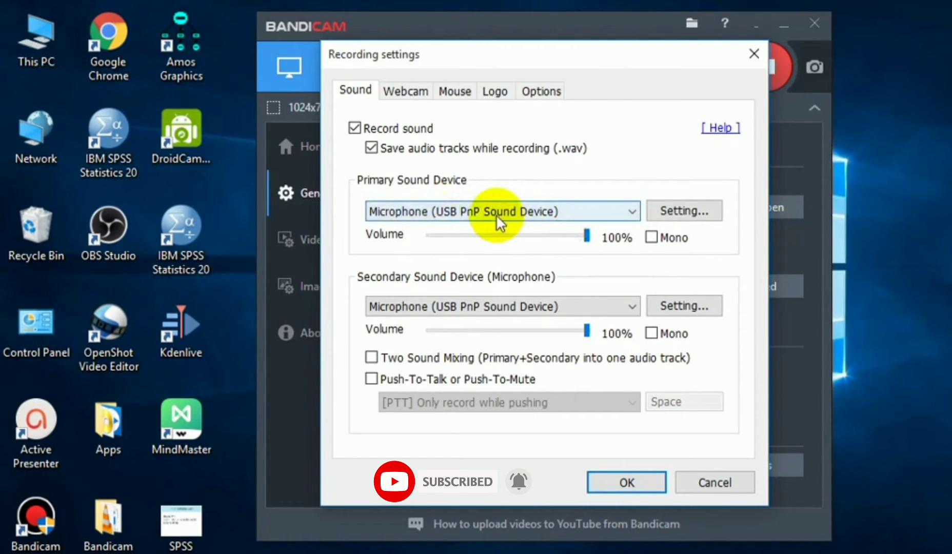
click(632, 308)
click(632, 307)
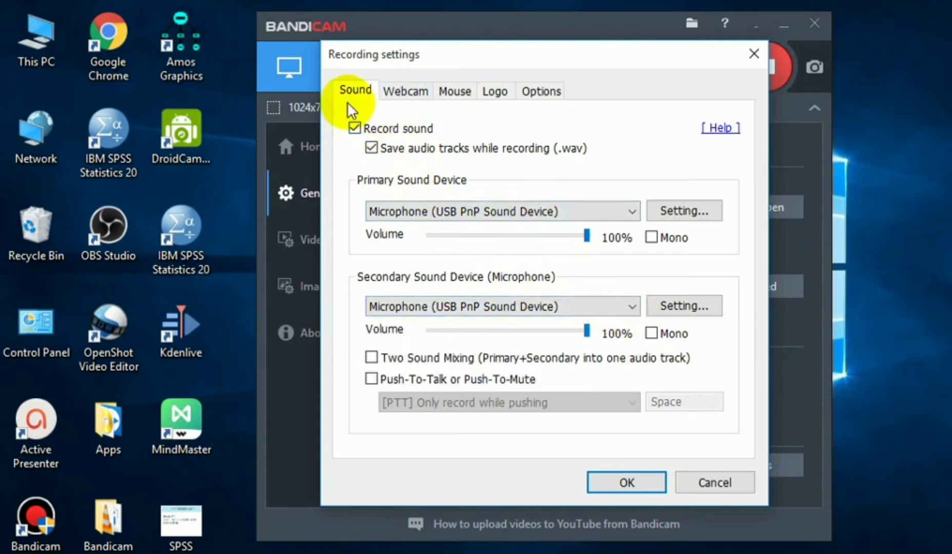
Try adding the webcam overlay to the video and turn it off again.
click(402, 91)
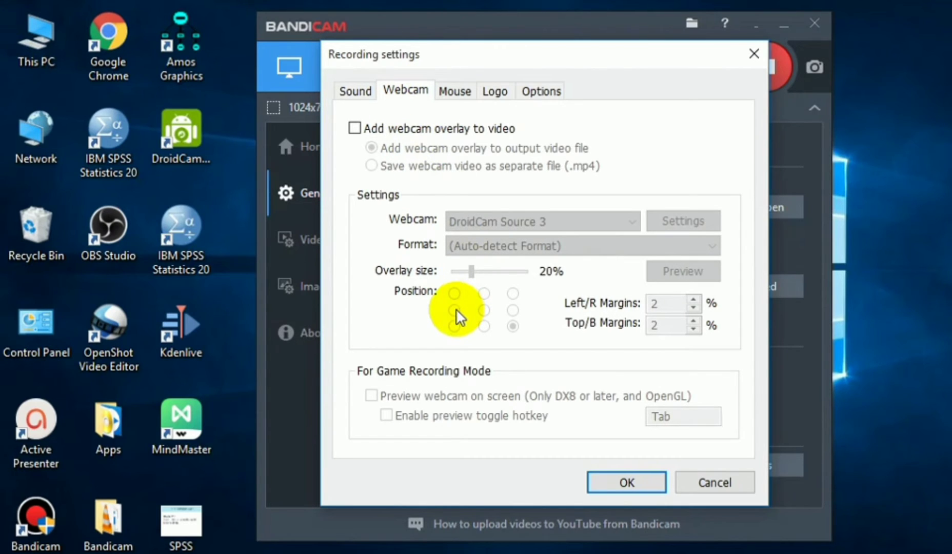
click(353, 132)
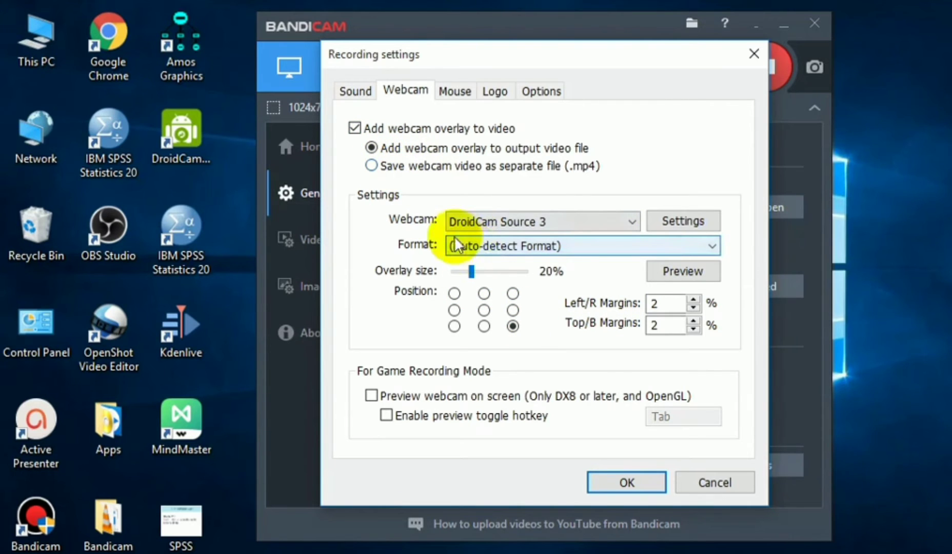
click(354, 128)
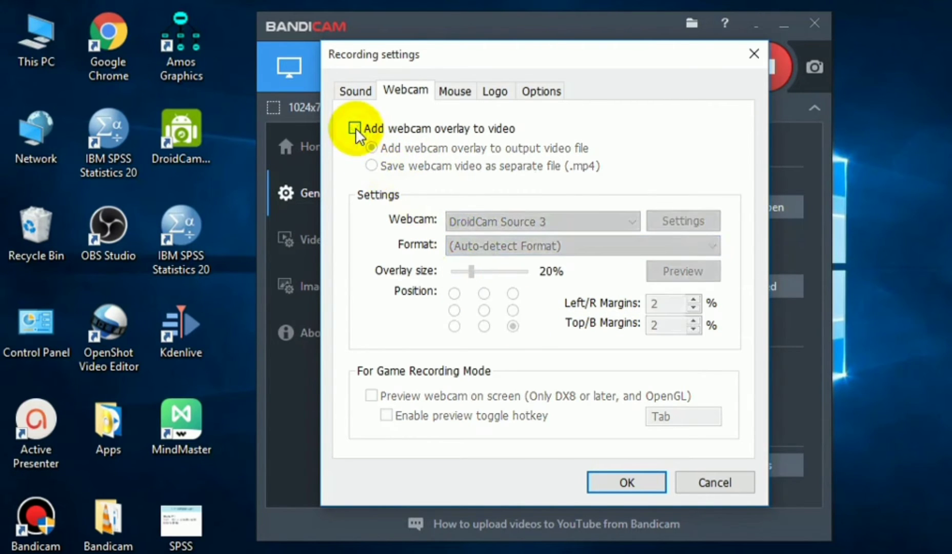
Review the mouse cursor, click and highlight effect options and confirm the recording settings.
click(452, 92)
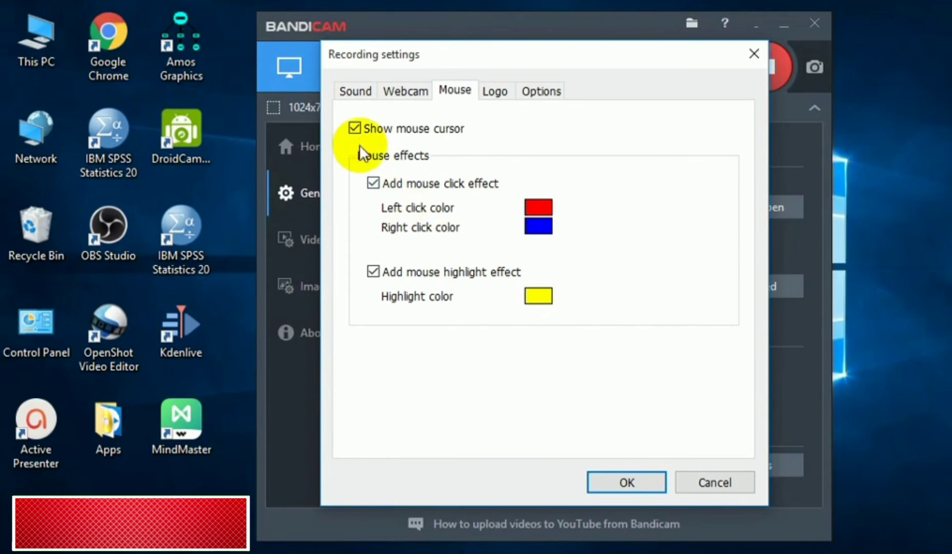
click(627, 482)
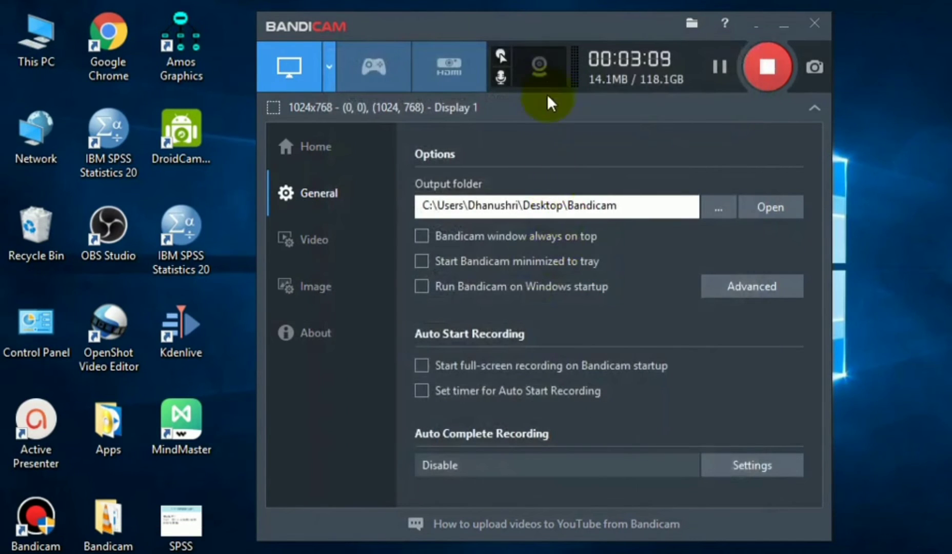
Reopen the recording settings, examine the logo options and browse for a logo image without choosing one.
click(541, 66)
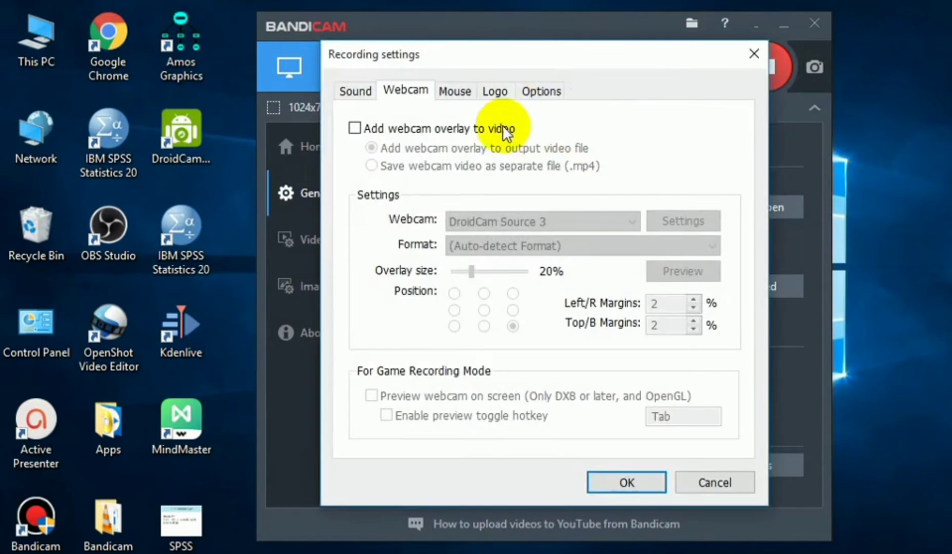
click(496, 91)
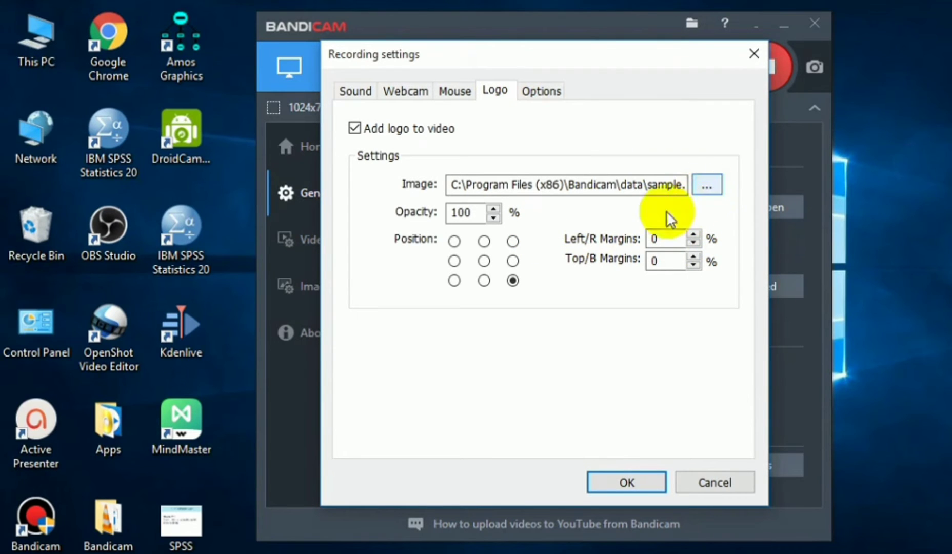
click(707, 187)
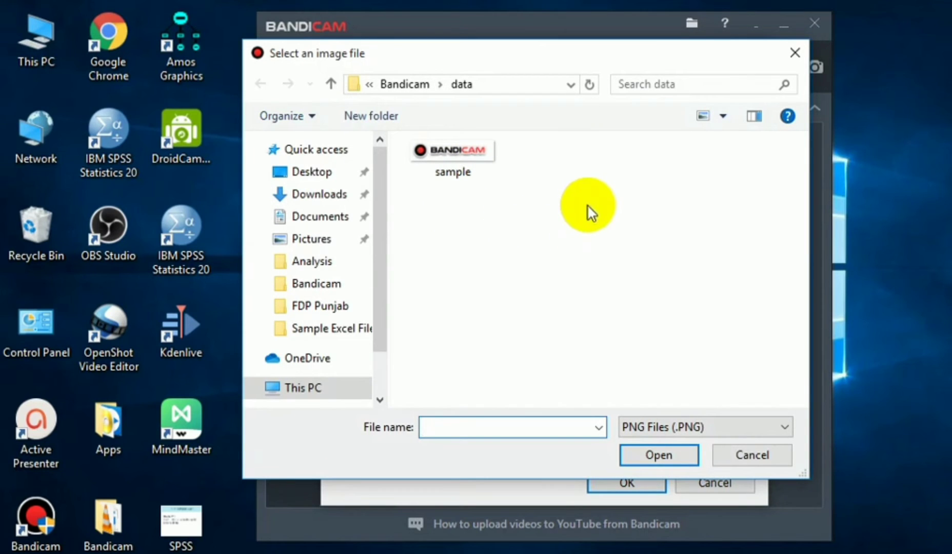
click(749, 457)
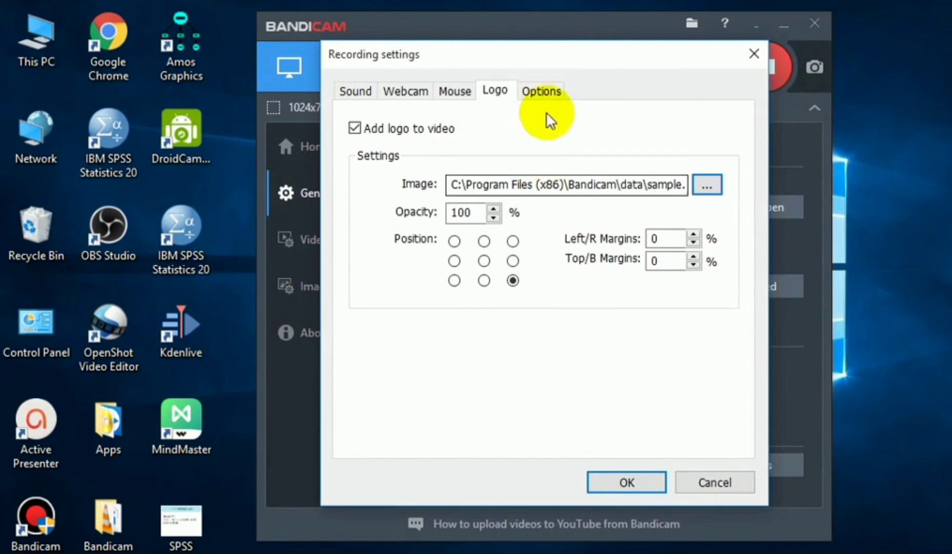
Review the recording priority choices, keep [Normal] General task priority, and confirm the recording settings.
click(546, 90)
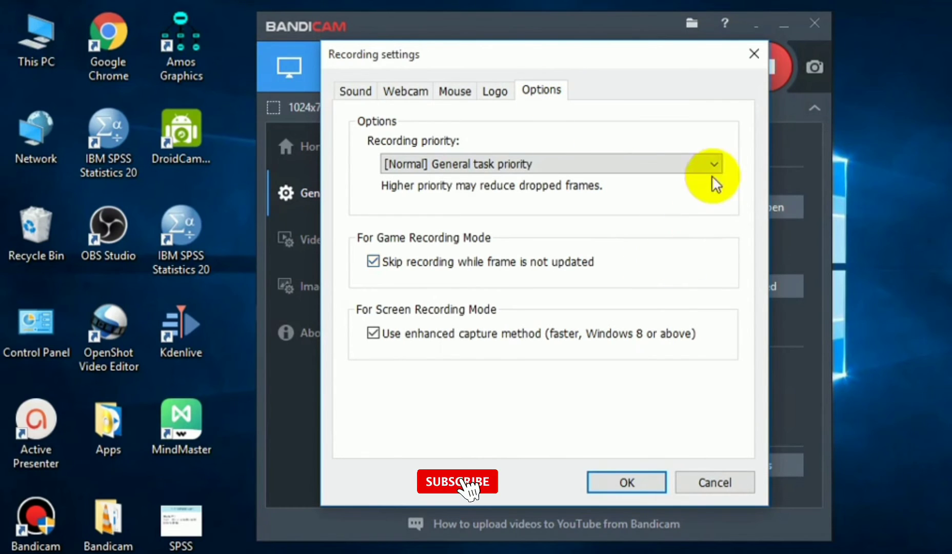
click(717, 162)
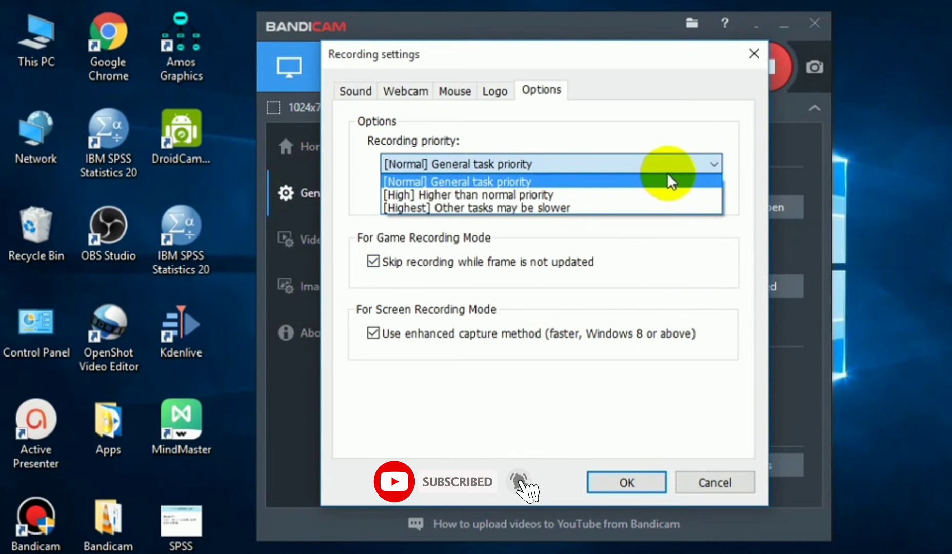
click(454, 161)
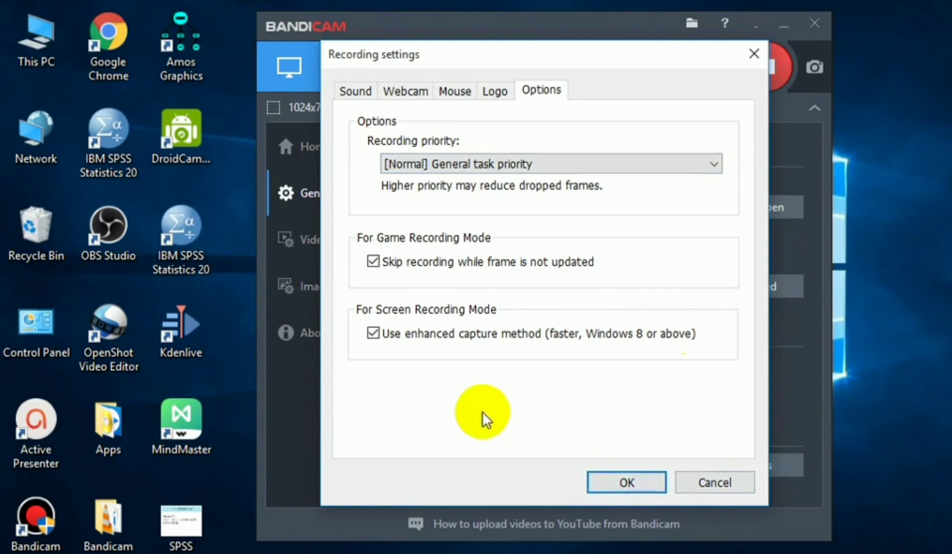
click(627, 482)
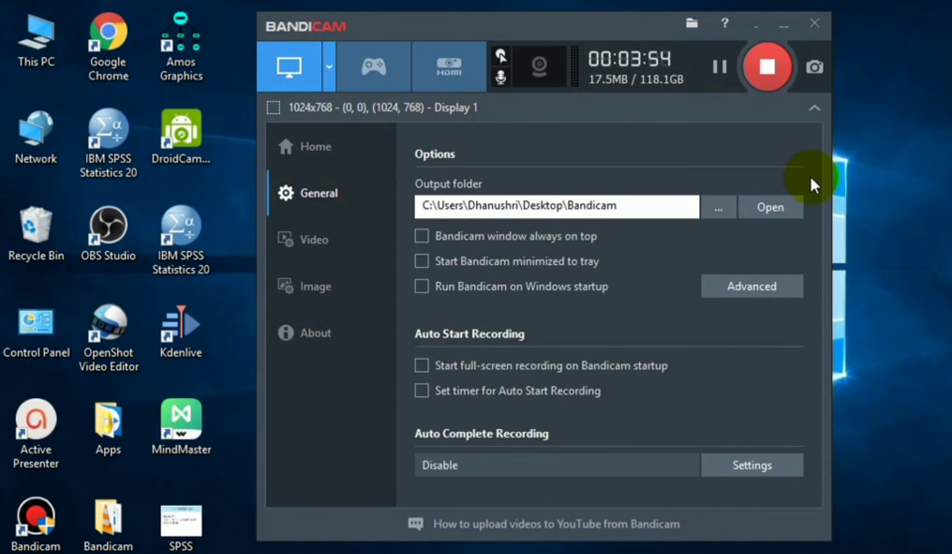
Review the video recording and format options, then reopen the recording settings and confirm them without changes.
click(316, 239)
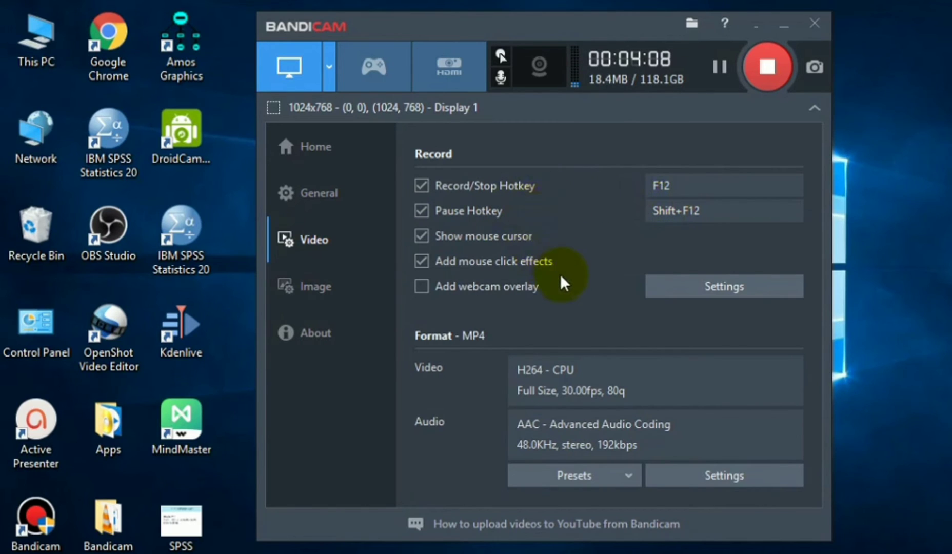
click(737, 283)
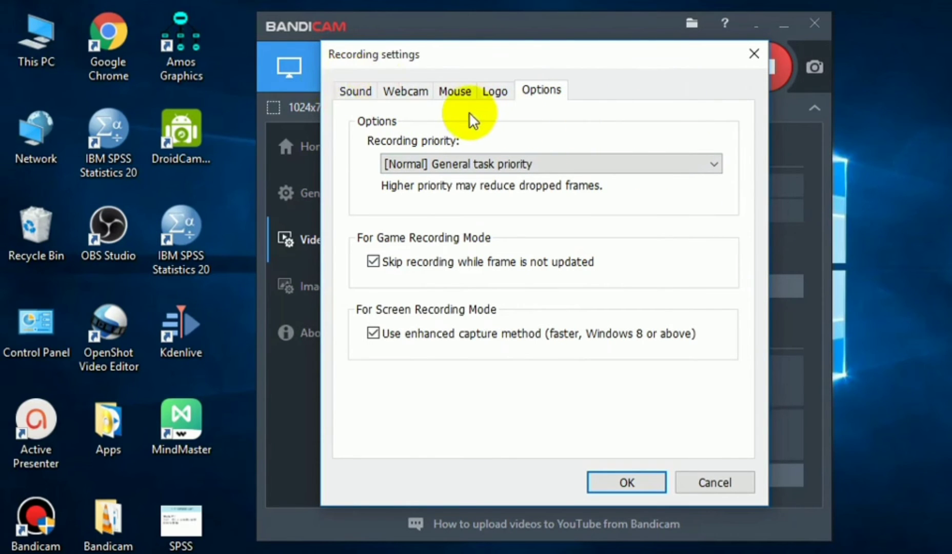
click(629, 481)
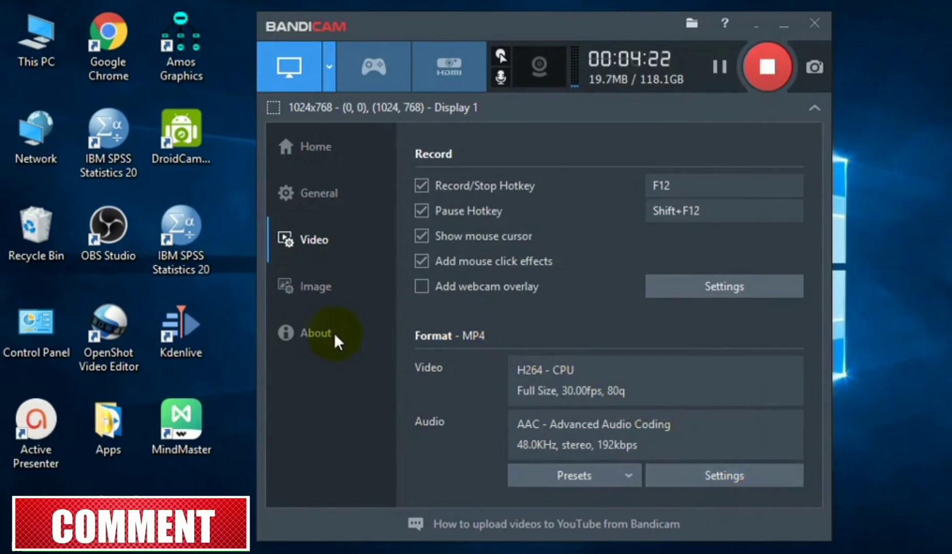
Examine the image capture hotkey and format options, the list of recorded videos, and the general options.
click(311, 287)
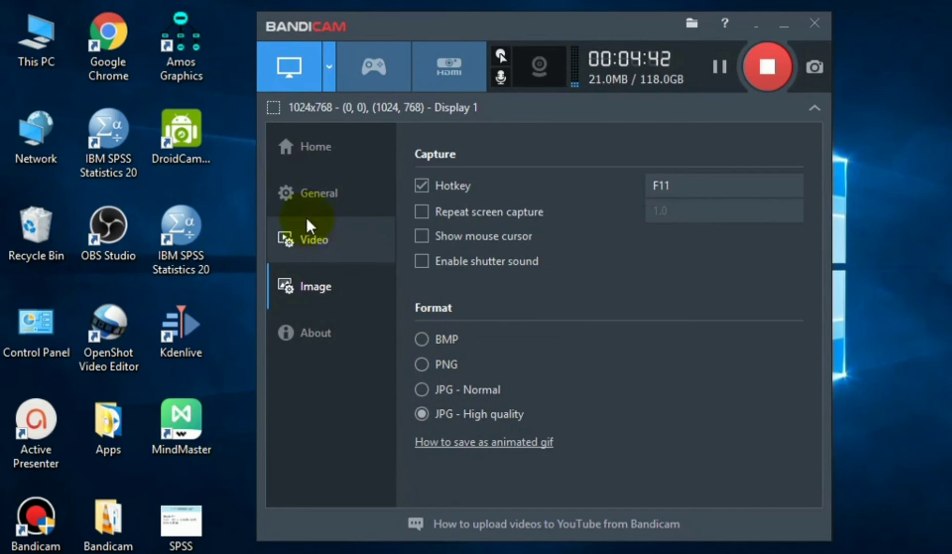
click(304, 146)
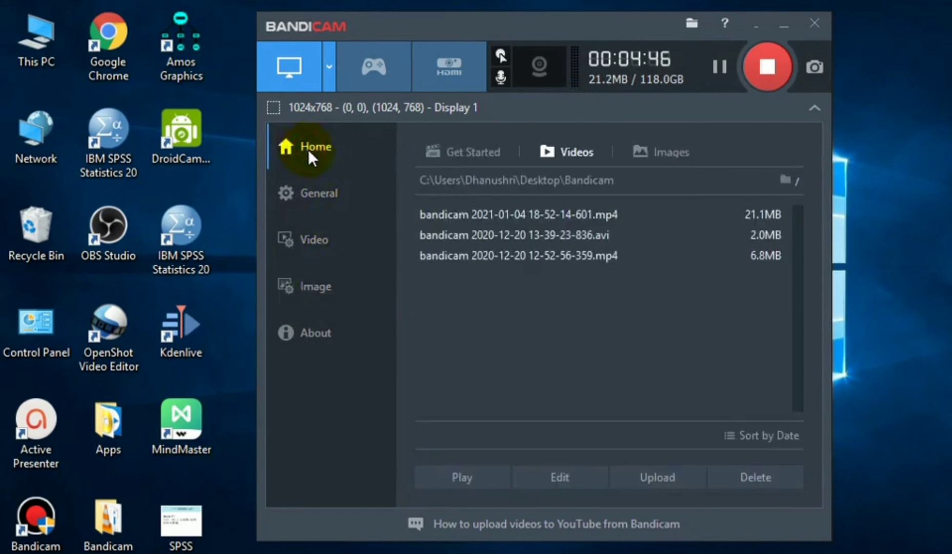
click(322, 197)
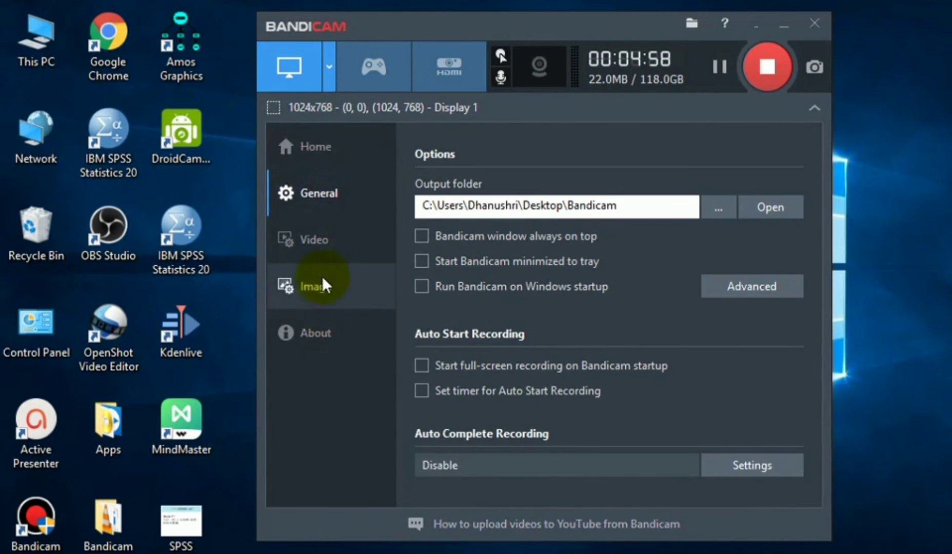
Review the rectangle, fullscreen and around-mouse screen recording modes and choose Fullscreen.
click(331, 66)
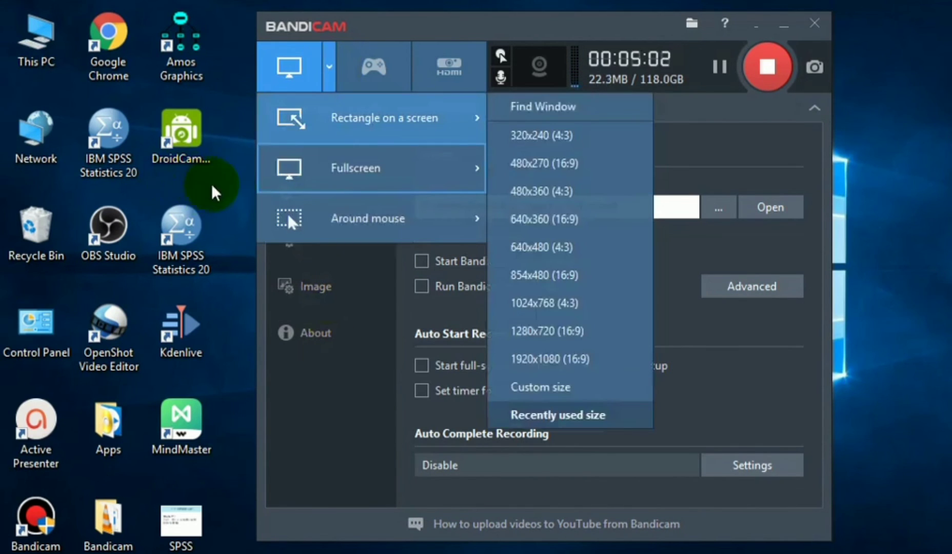
mouse_move(339, 218)
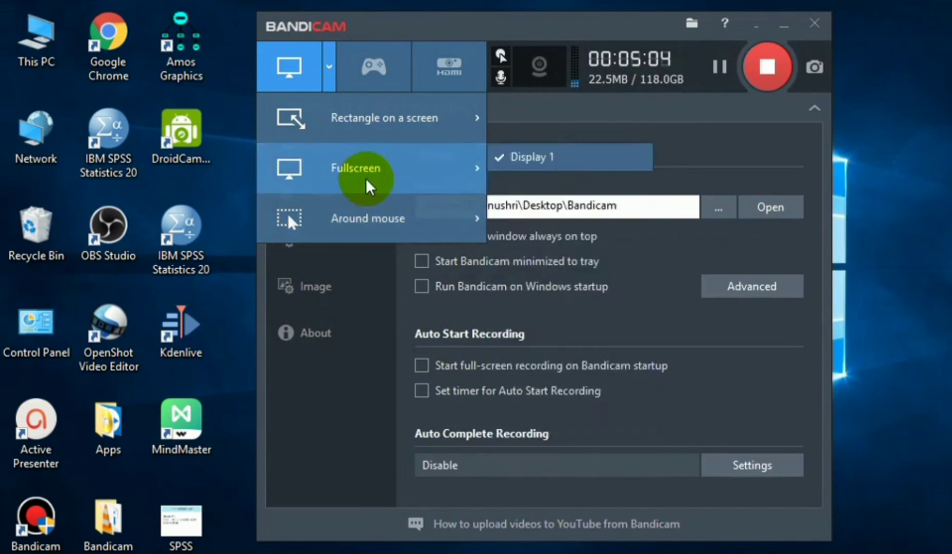
mouse_move(390, 170)
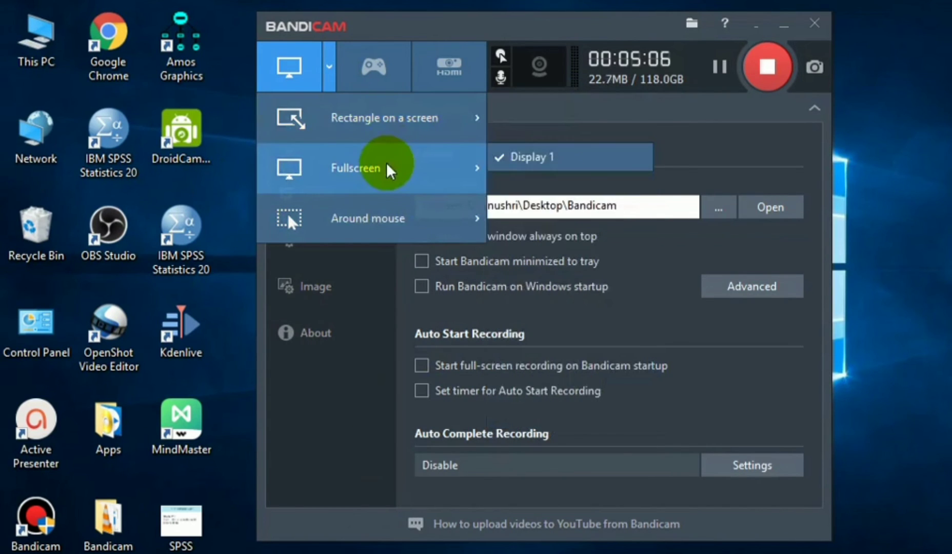
mouse_move(382, 216)
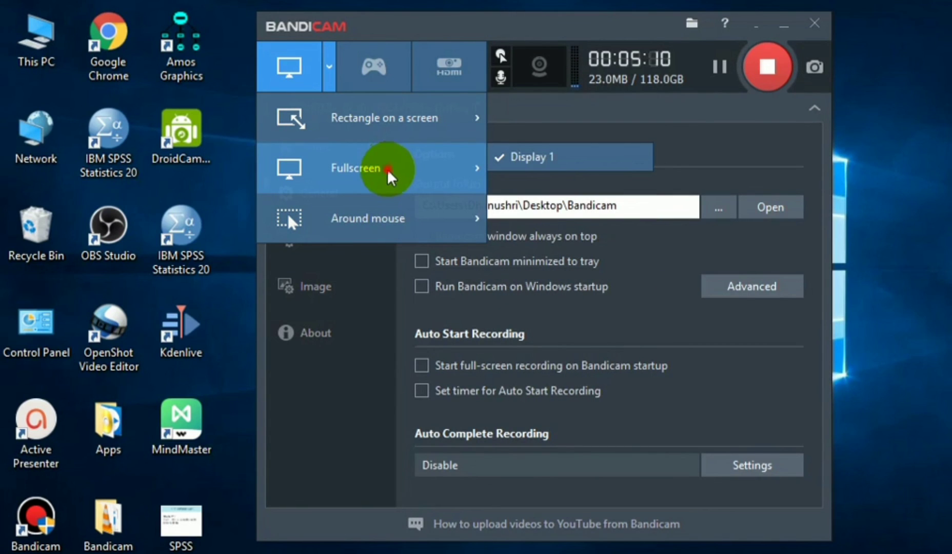
click(388, 168)
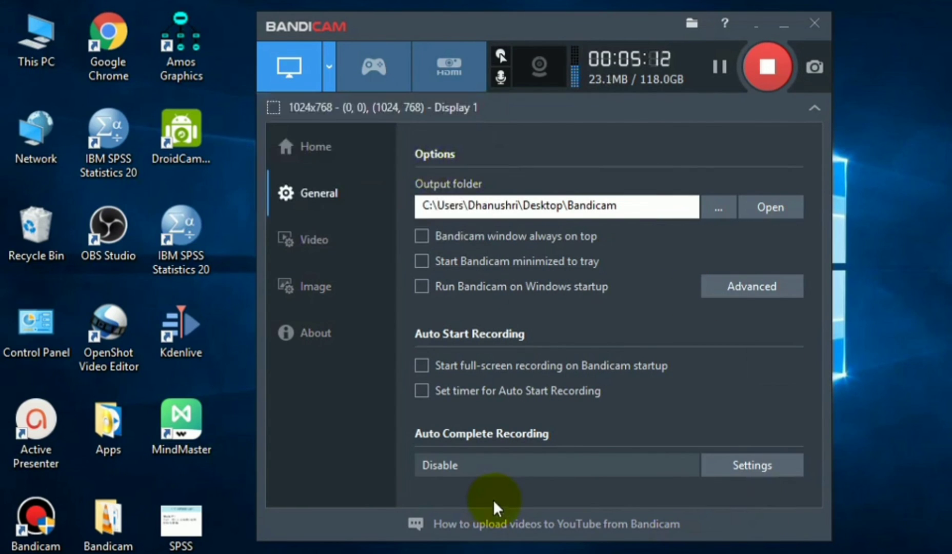